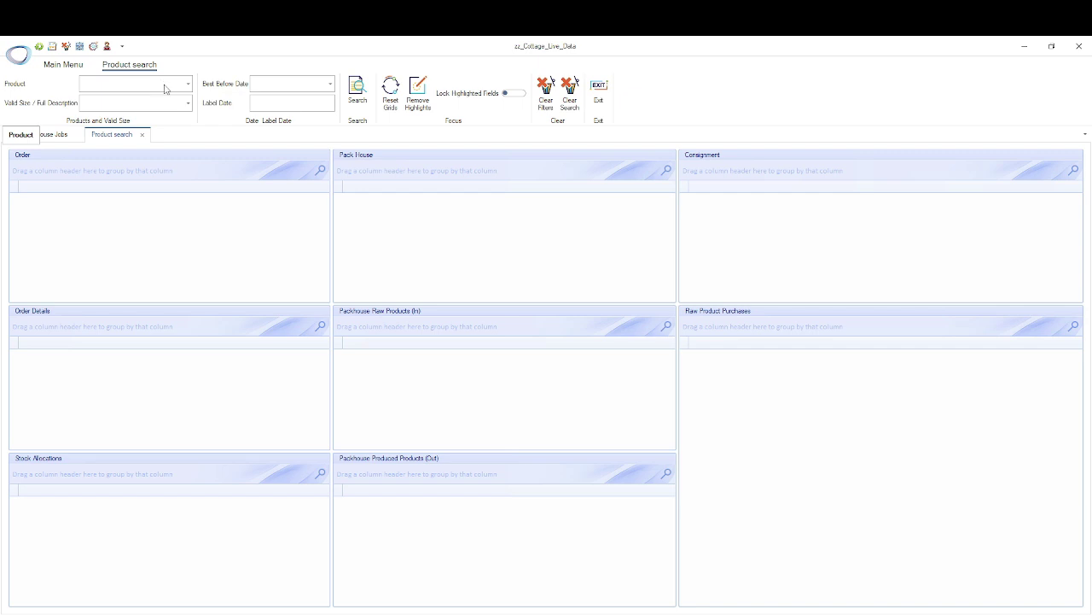
Step: Run a product search for APPGALA with valid size Express x6 and label date D:11
left_click(169, 89)
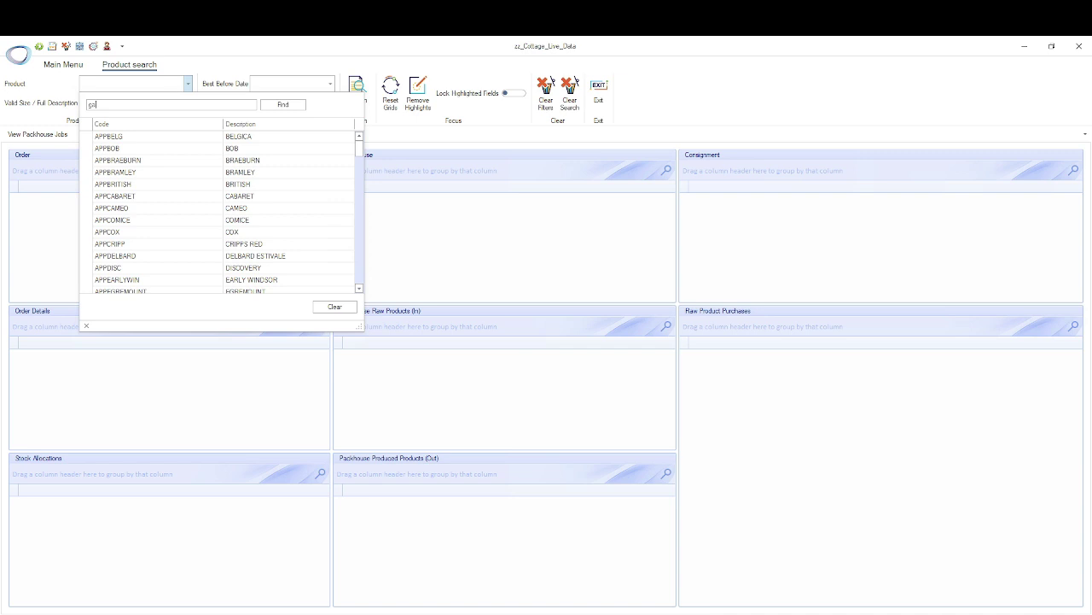
left_click(155, 139)
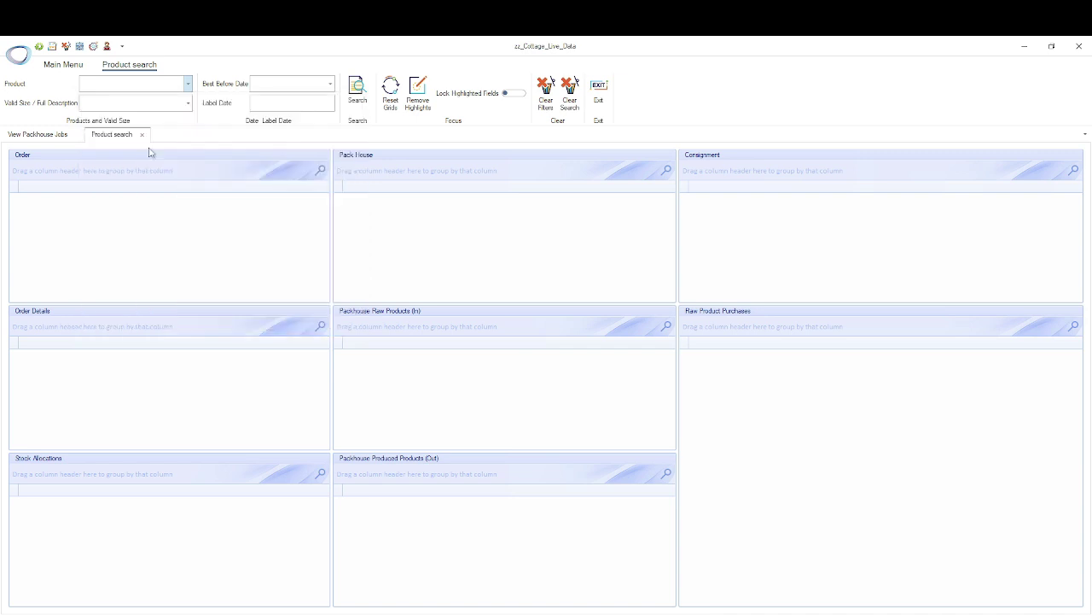
left_click(134, 106)
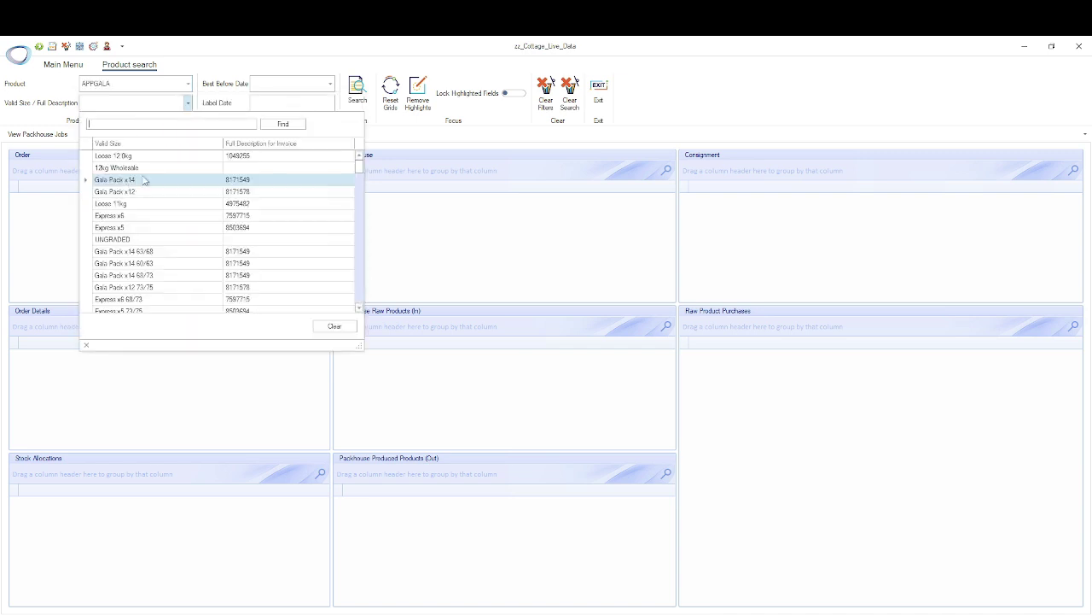
left_click(117, 219)
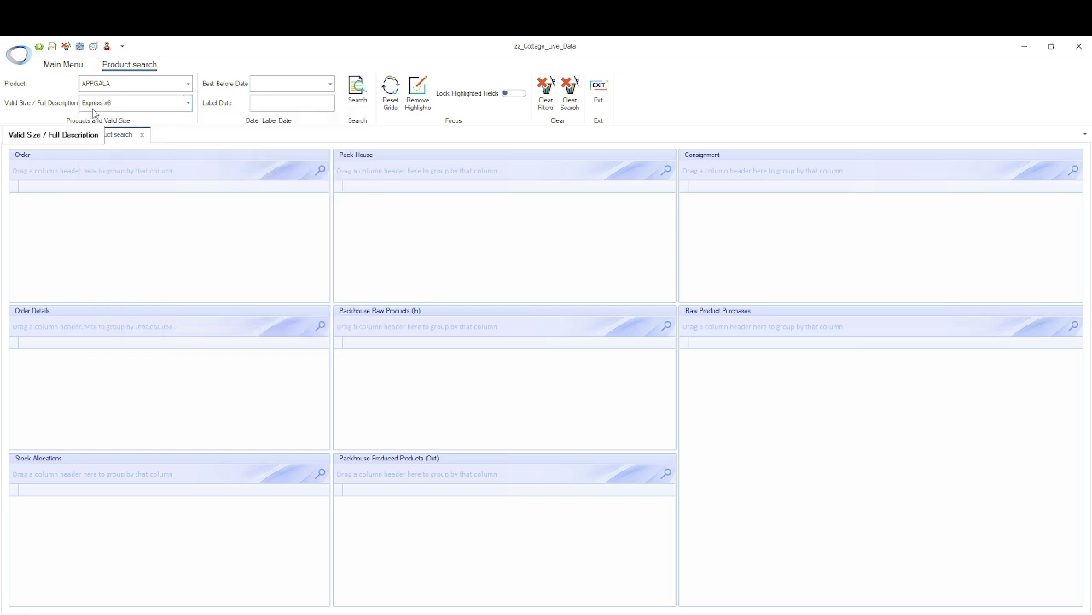
left_click(299, 102)
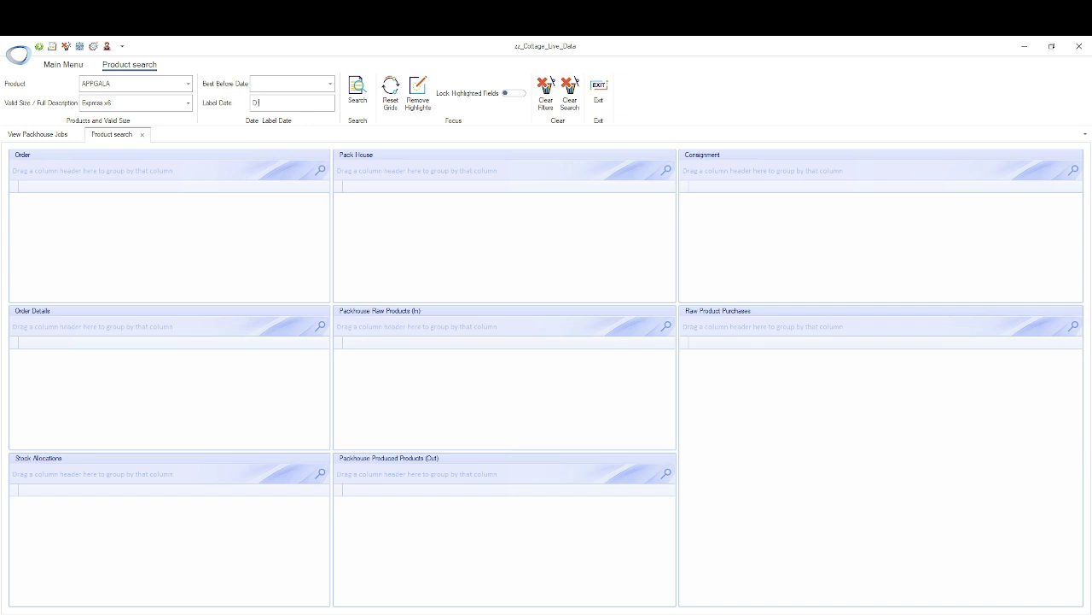
left_click(354, 95)
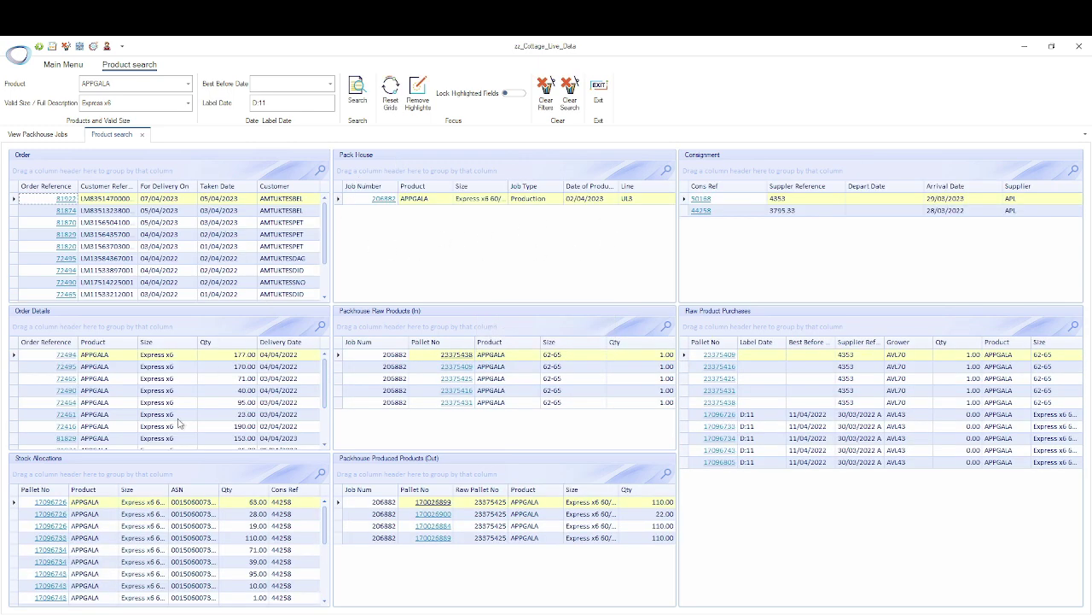
Step: Focus the grids on the records linked to pack house job 206882, then on those linked to produced pallet 170026889
left_click(416, 201)
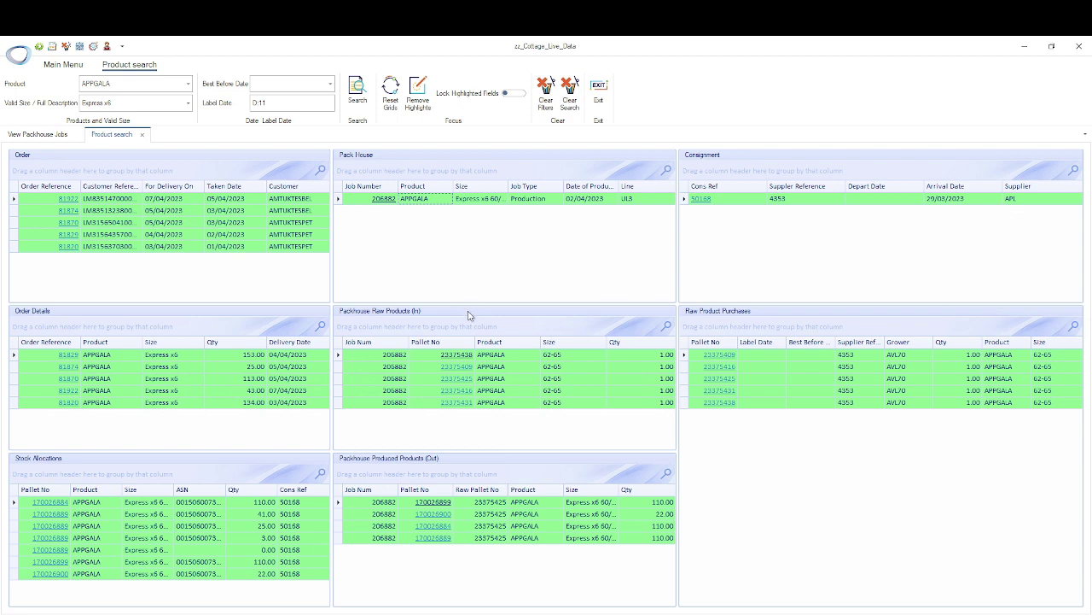
left_click(432, 526)
left_click(458, 200)
left_click(489, 540)
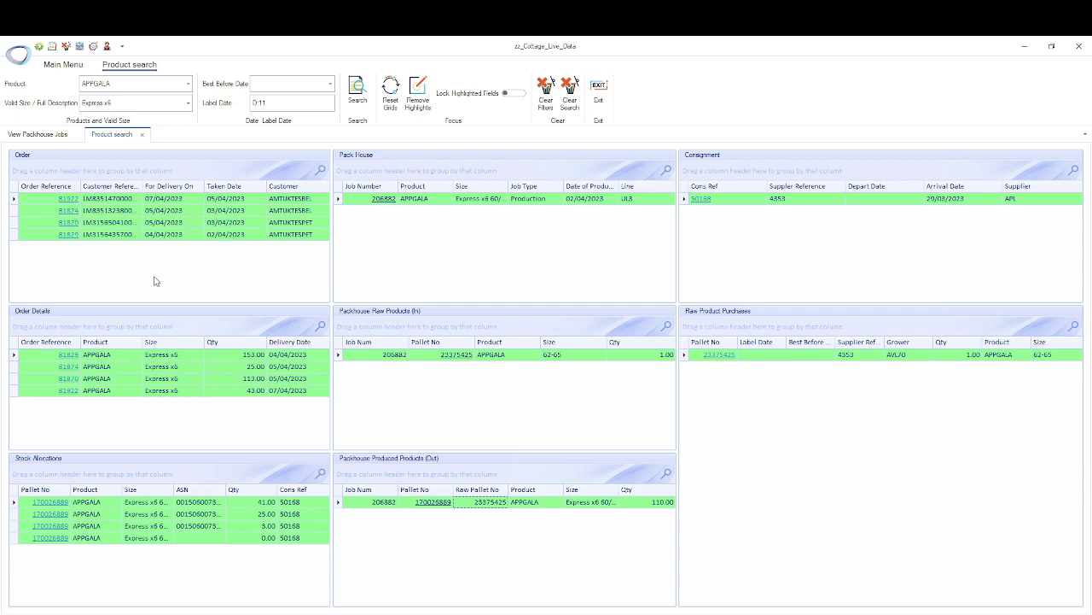
Step: Refocus the grids on pack house job 206882 and lock the highlighted fields
left_click(463, 198)
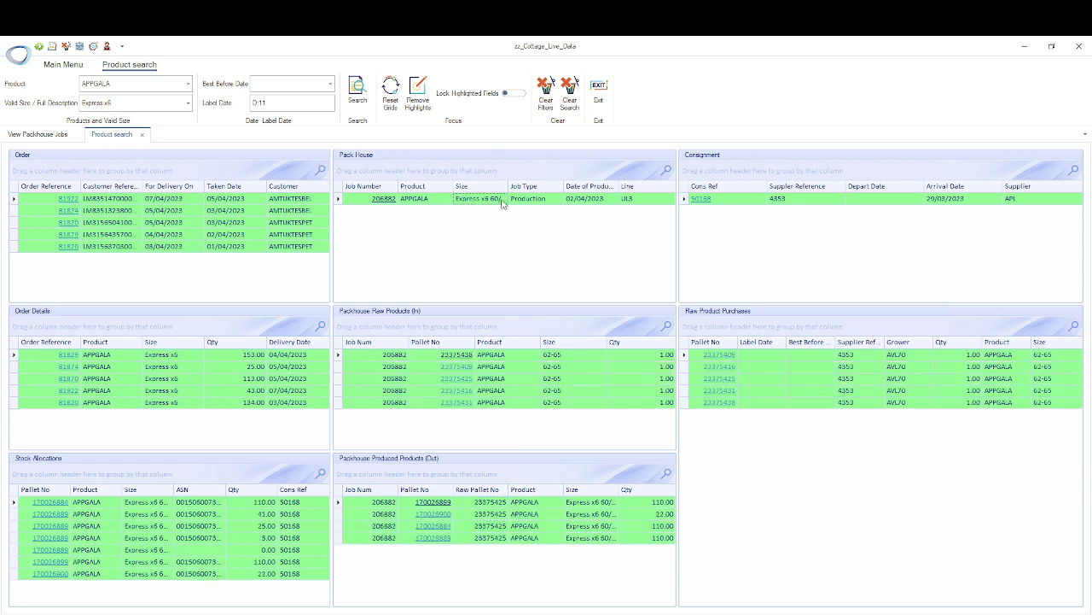
left_click(513, 94)
Step: Open the AMTUKTESPET order for delivery on 05/04/2023, examine the pallets allocated to its GALA Express x6 line, and close the order
left_click(66, 226)
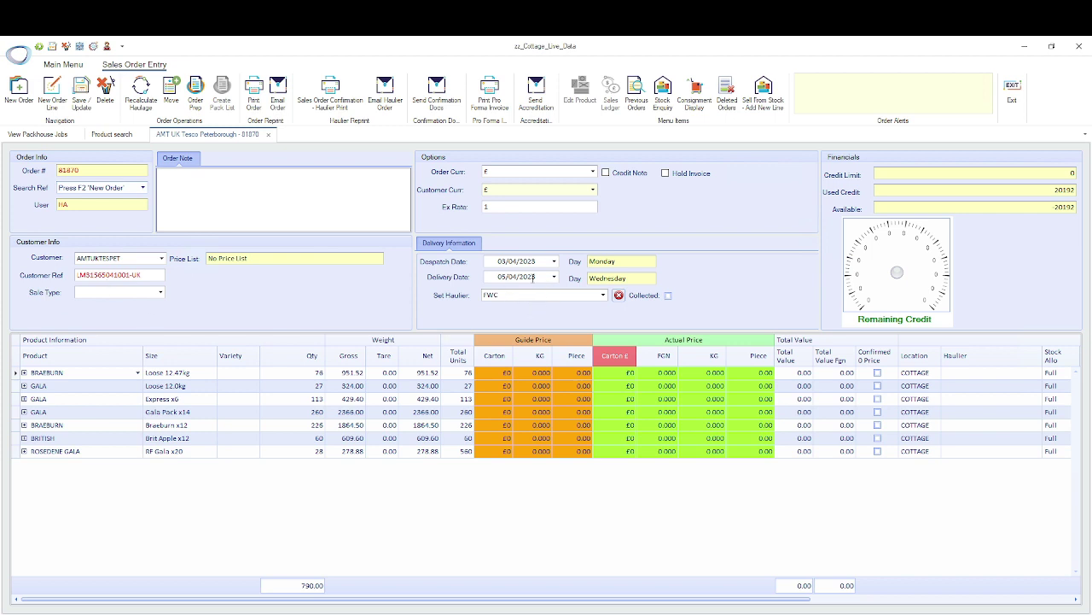
left_click(25, 398)
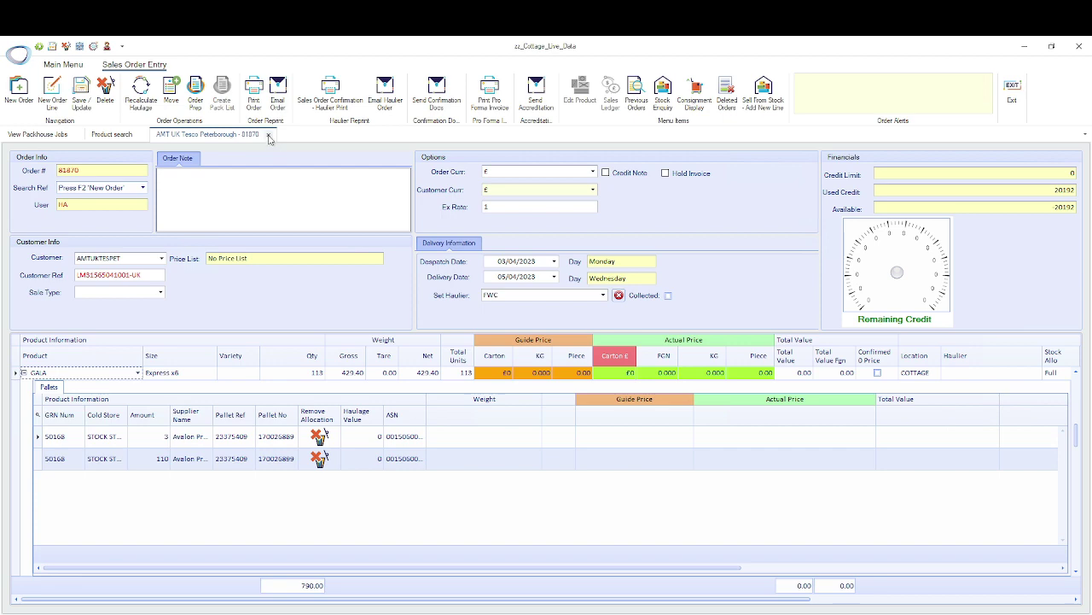
left_click(268, 135)
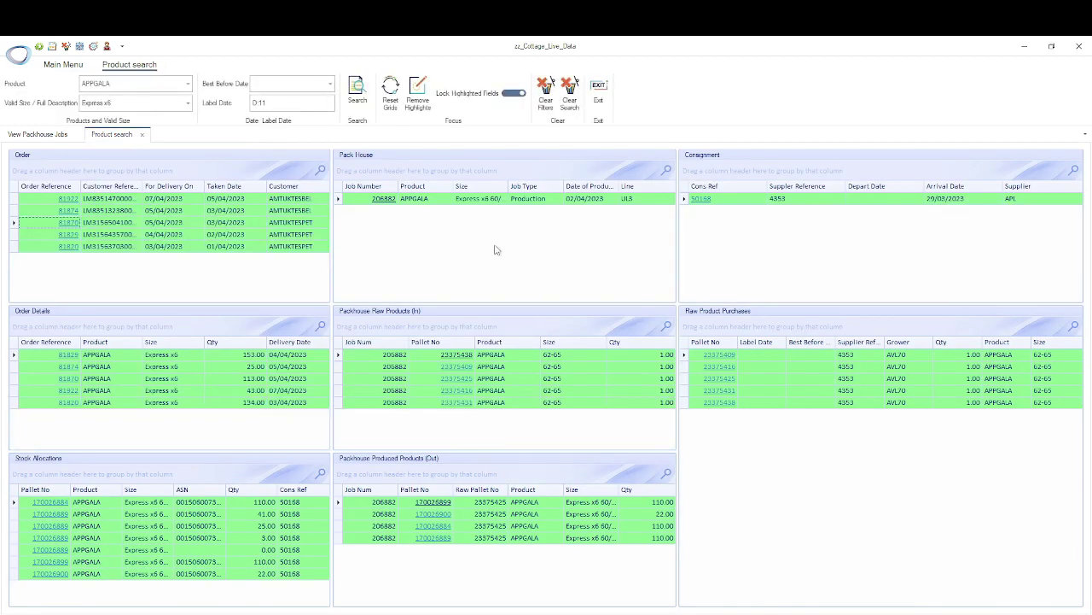
Step: Open pack house job 206882 from the search results, examine its details and labour costs, and close the job
left_click(385, 201)
left_click(385, 200)
double_click(437, 243)
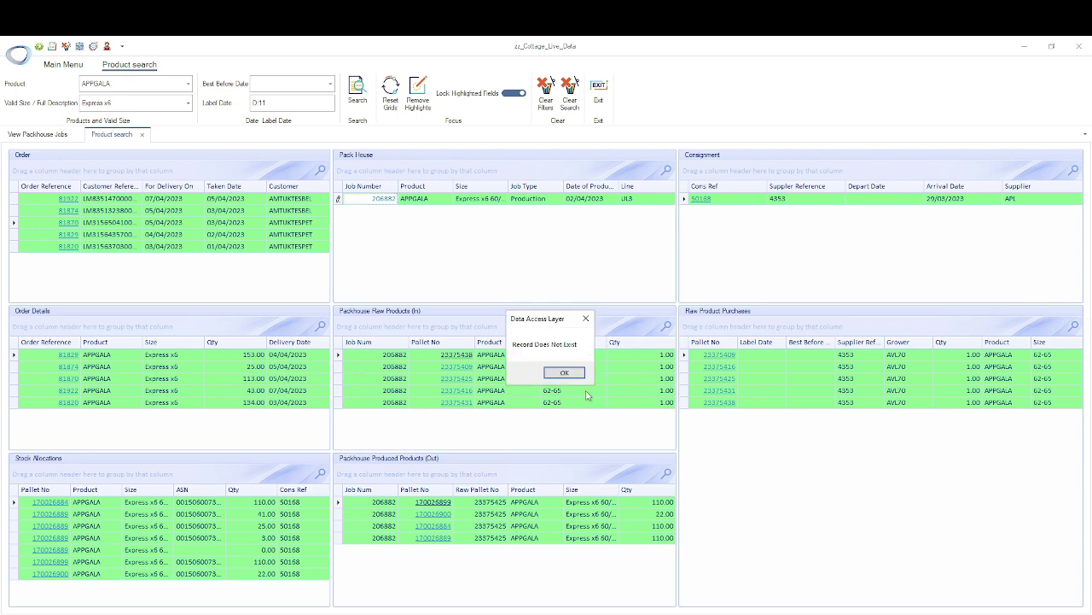
left_click(564, 372)
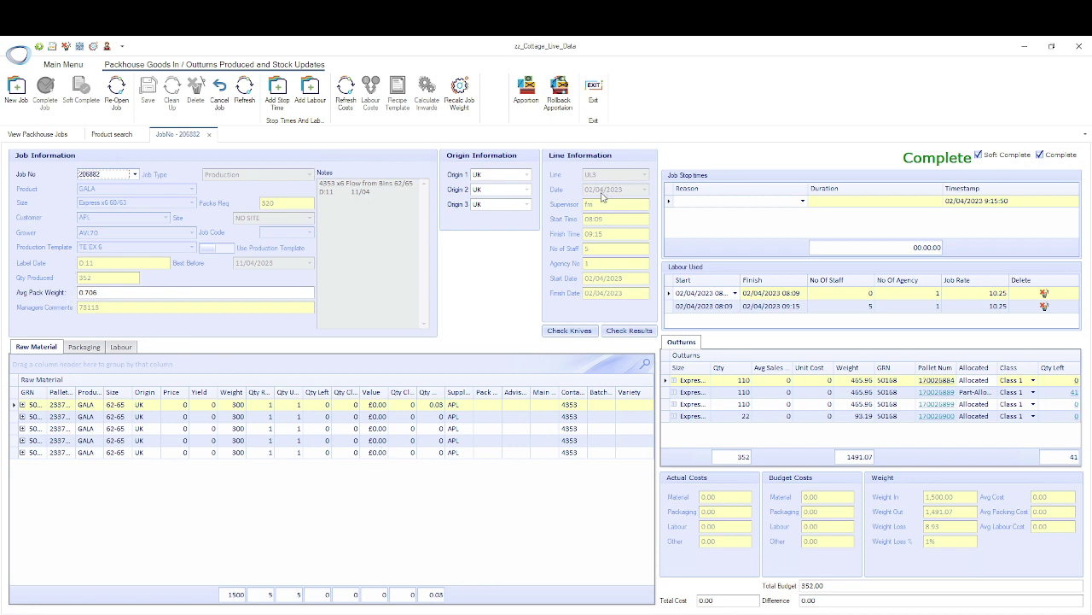
left_click(128, 347)
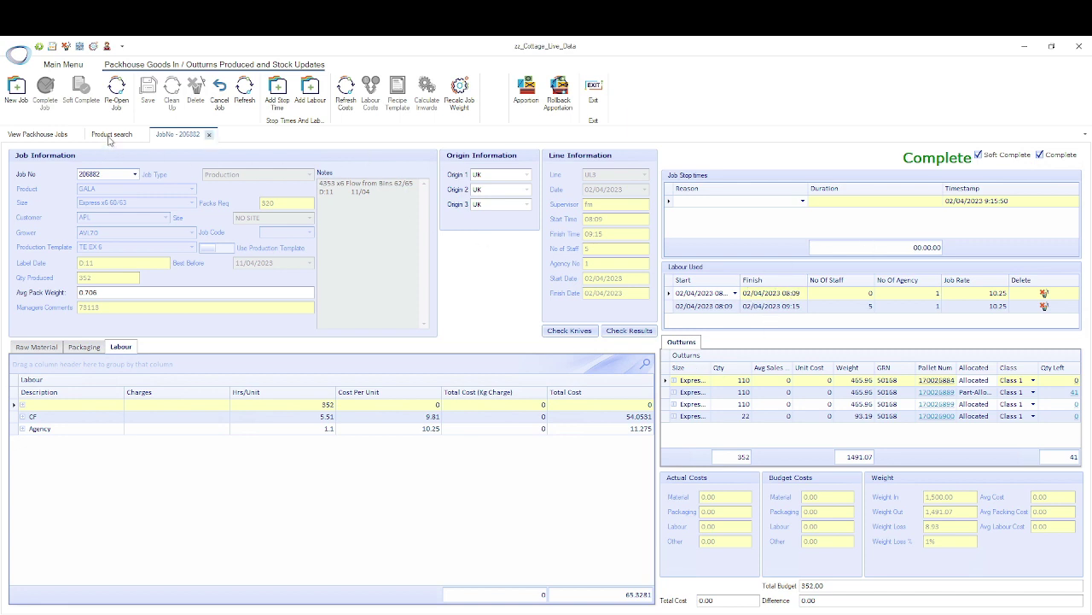
left_click(209, 135)
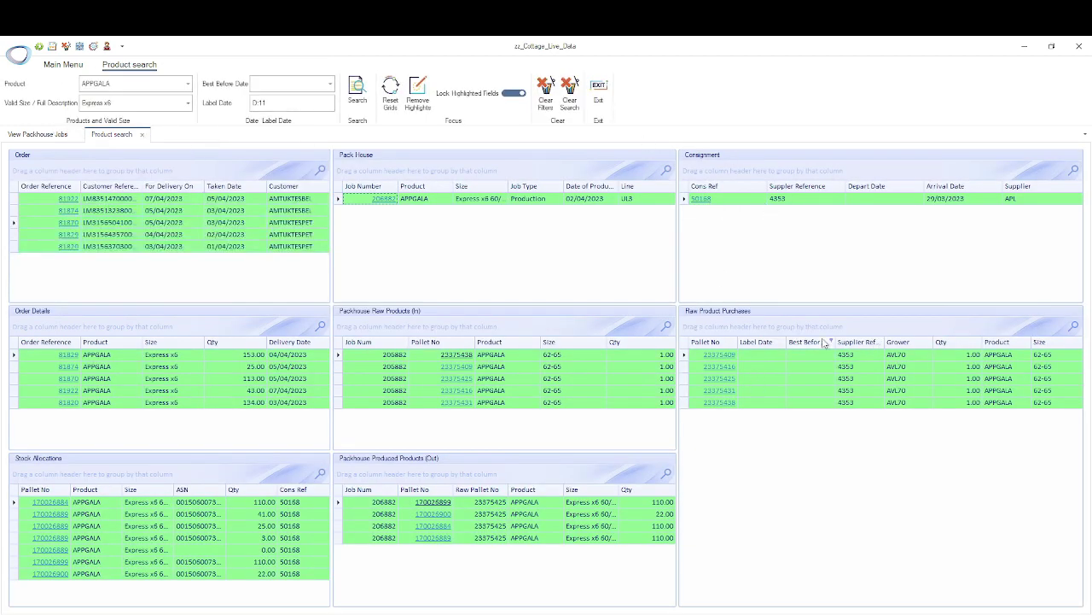
Step: Open consignment 50168 and examine its product intake, actual charges, stock, sales and production information
left_click(706, 205)
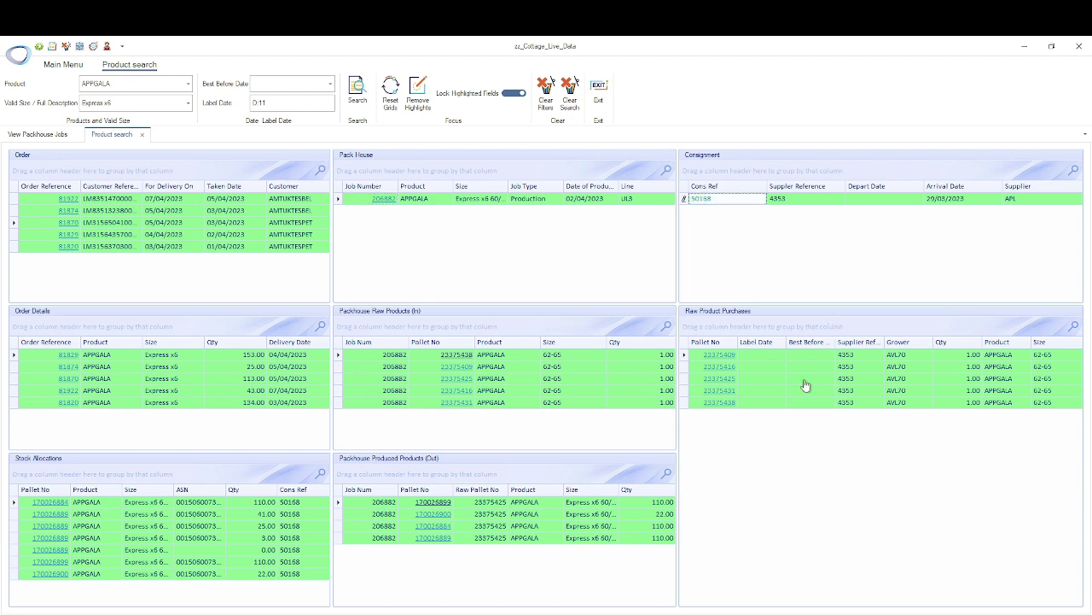
left_click(708, 208)
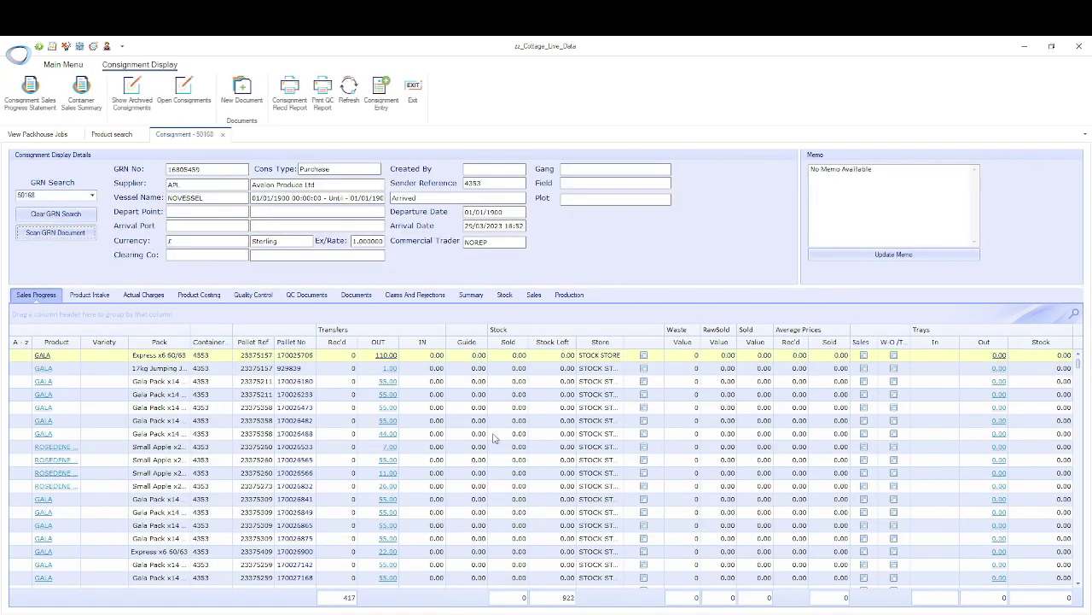
left_click(89, 295)
left_click(143, 294)
left_click(504, 295)
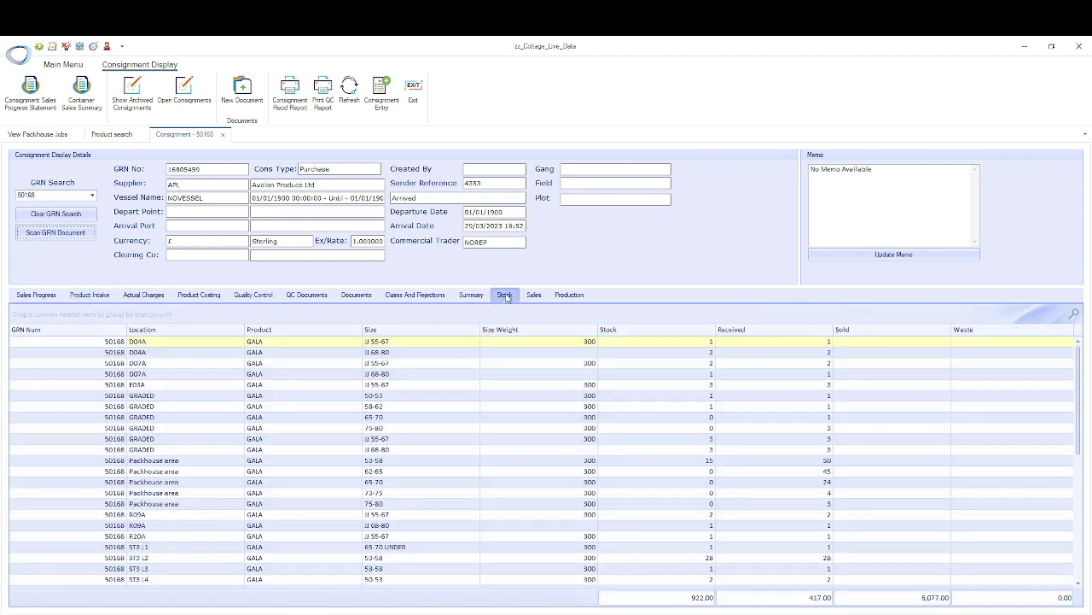
left_click(534, 295)
left_click(570, 294)
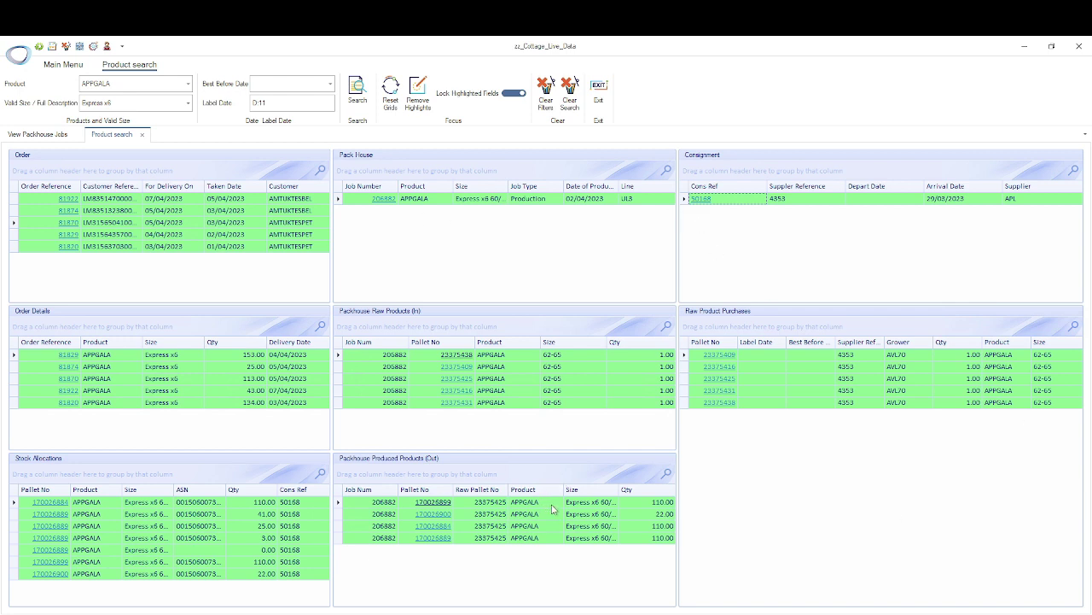
Step: Open the movements report for raw pallet 23375416, widen the Movement Type column to read the full entries, and close the report
left_click(455, 395)
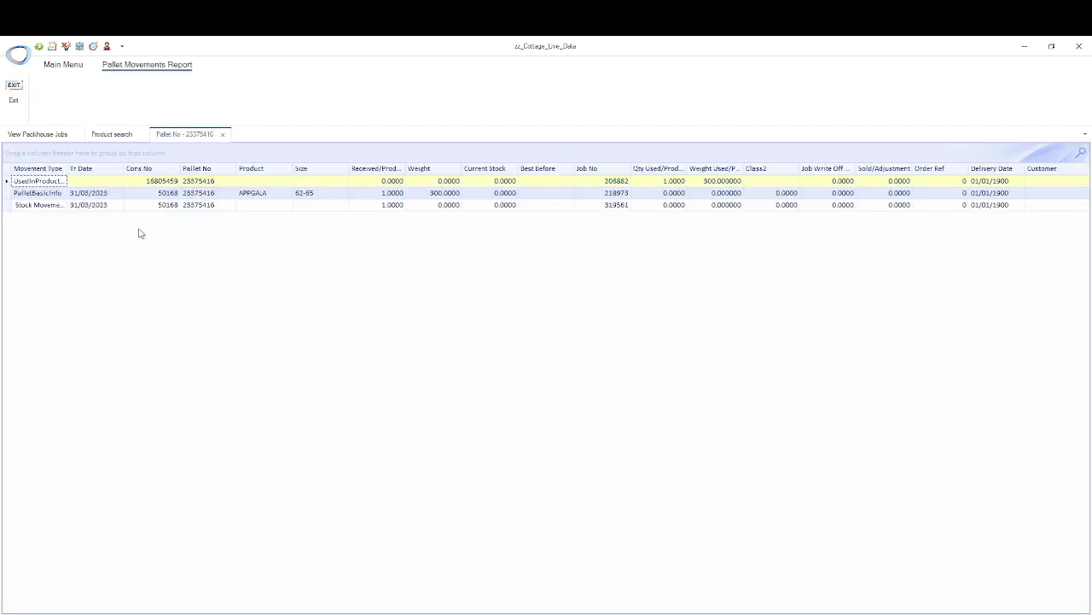
left_click_drag(69, 168, 209, 169)
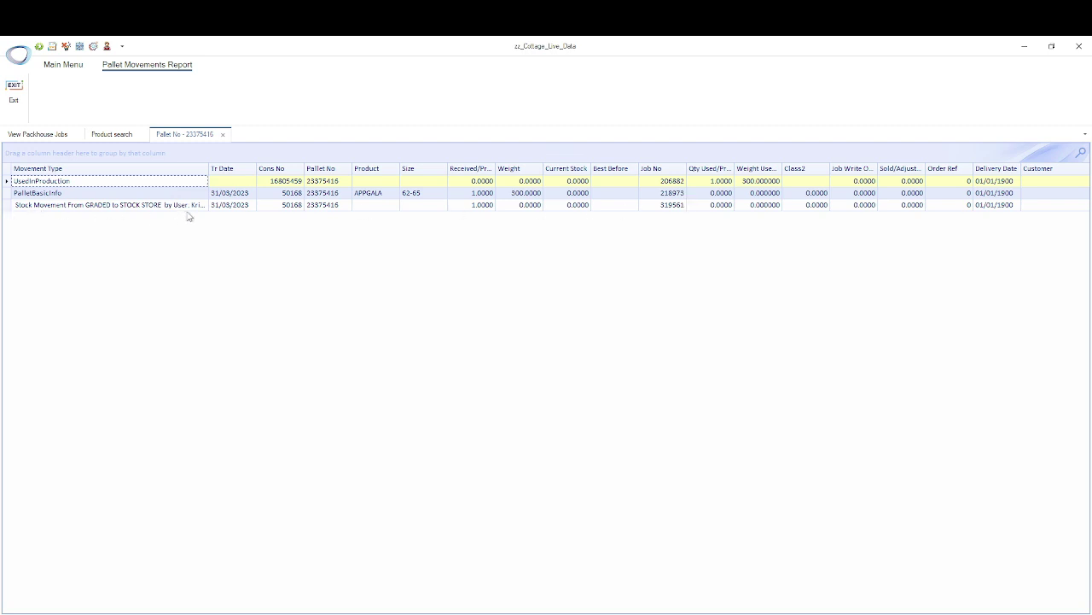
left_click_drag(208, 171, 219, 171)
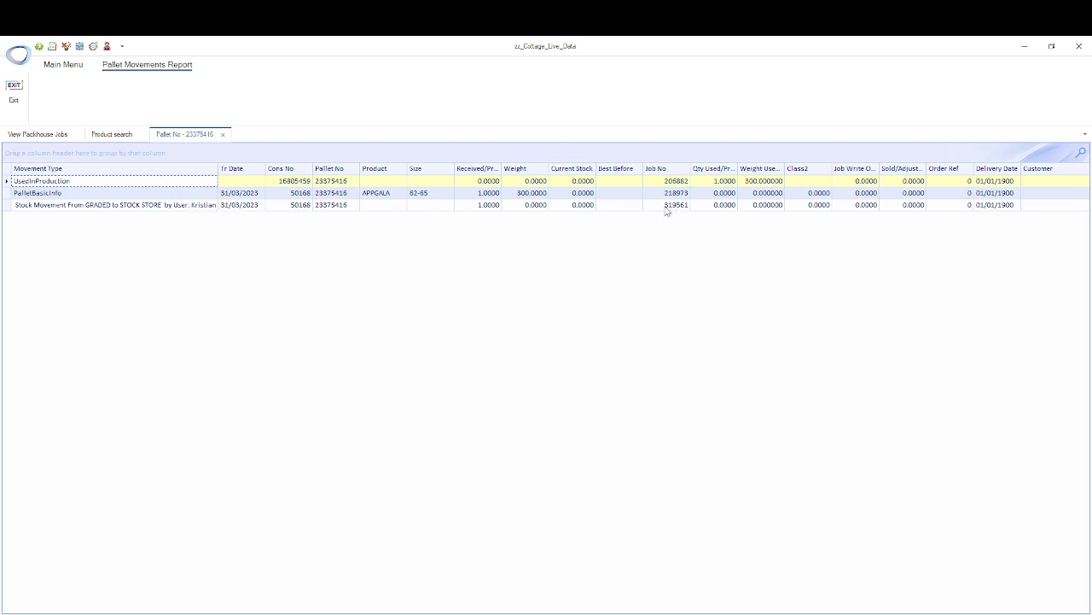
left_click(223, 135)
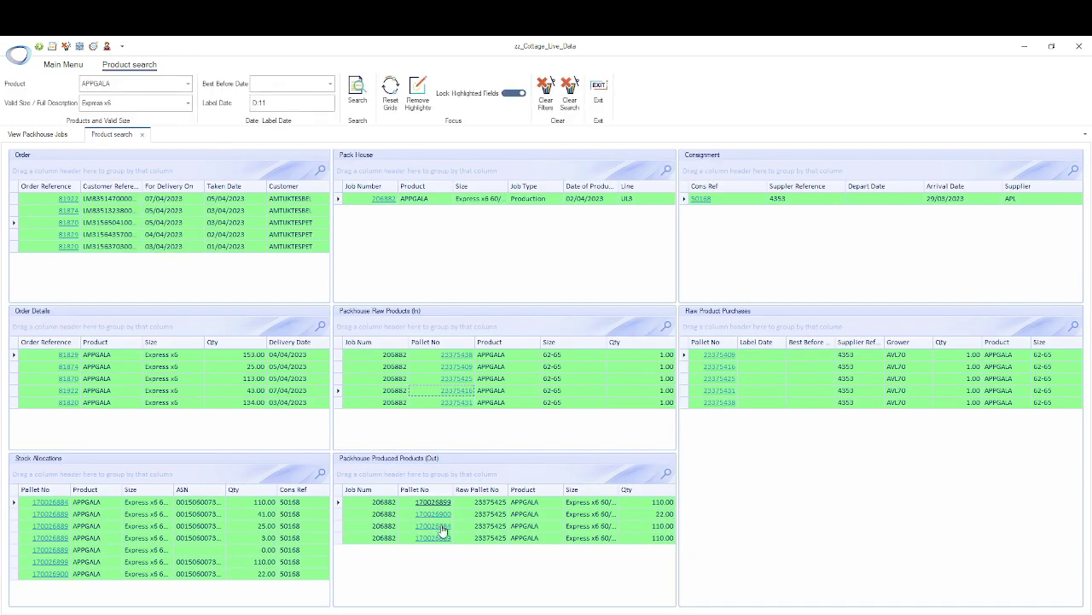
Step: Open the movements report for produced pallet 170026884, examine its production and sale entries, and close the report
left_click(443, 529)
left_click(443, 528)
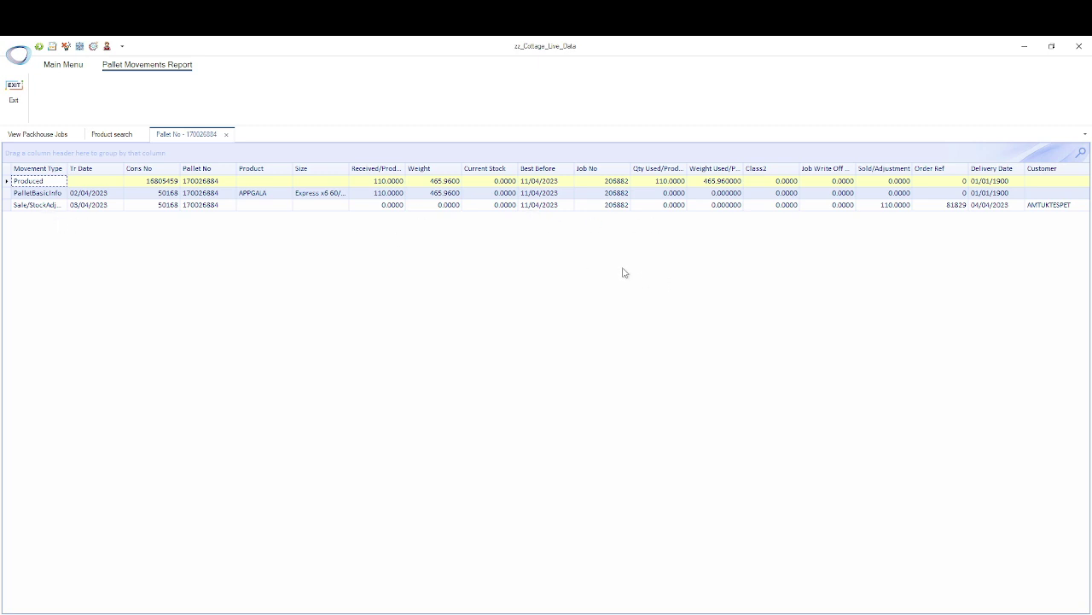
left_click(226, 135)
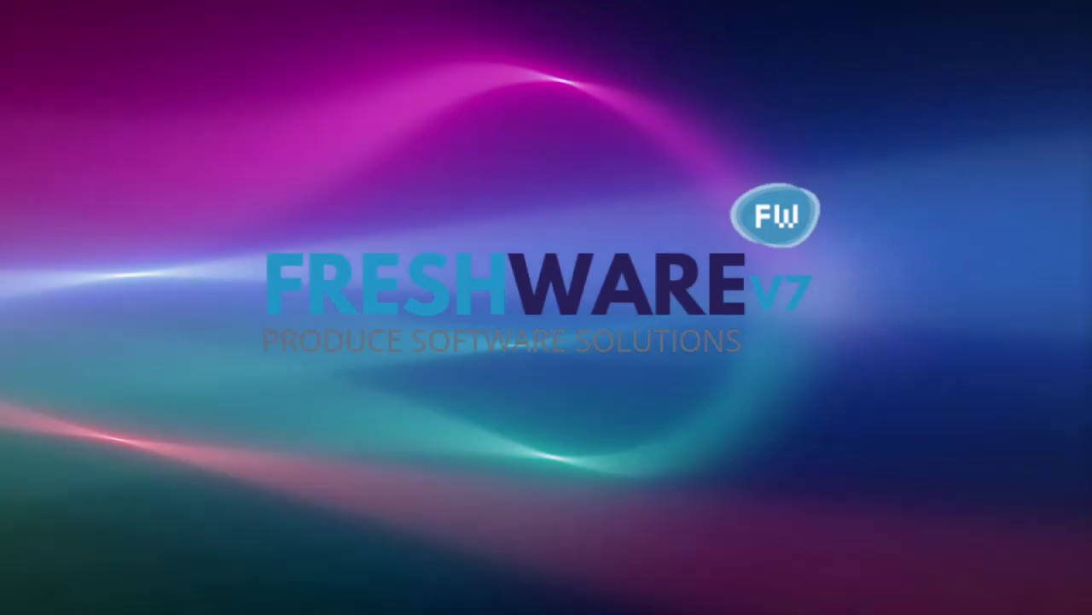